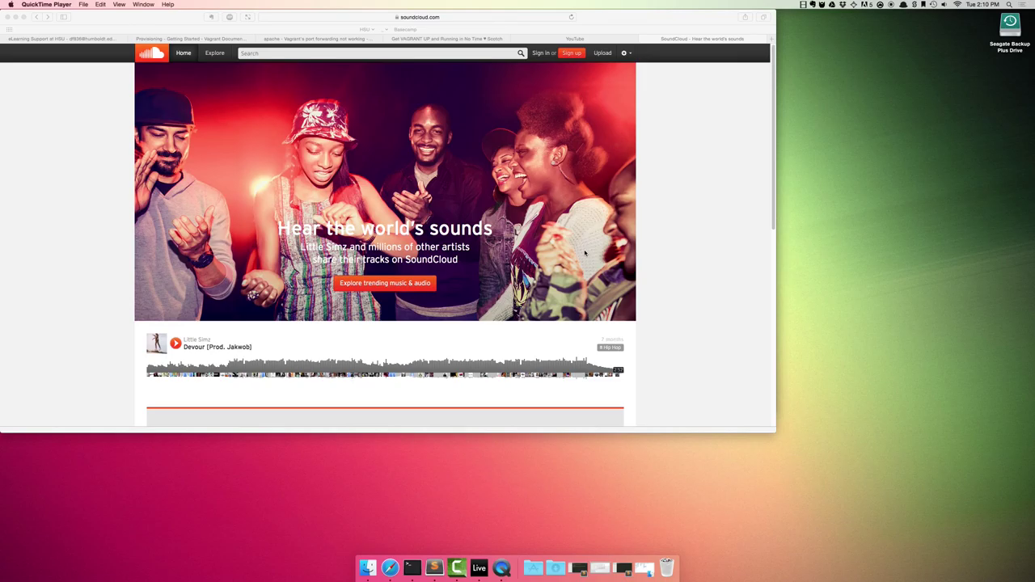
Step: Bring Safari with the SoundCloud home page forward, then switch to the empty Camtasia 2 project
{"action": "left_click", "coordinate": [683, 235]}
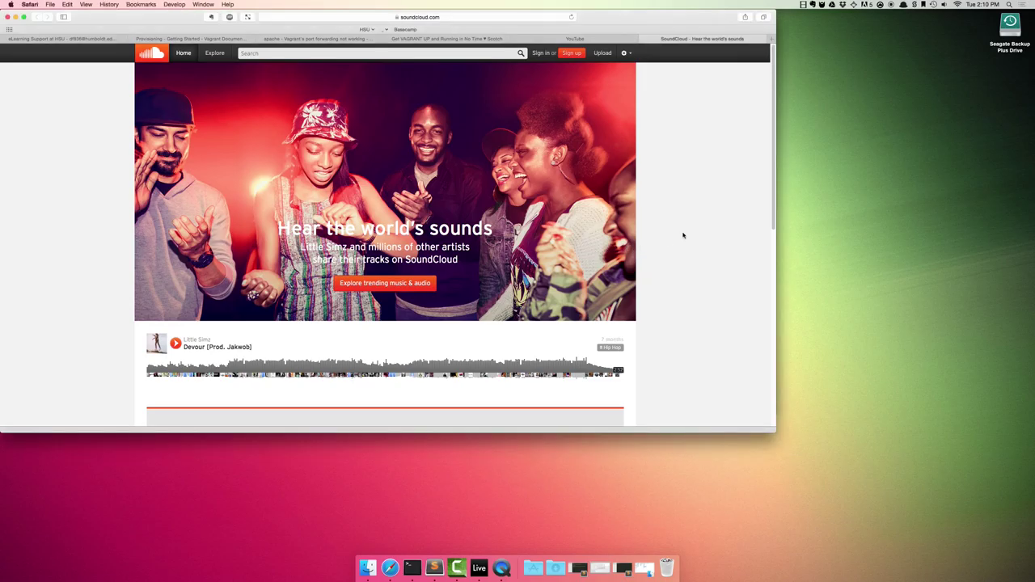
{"action": "left_click", "coordinate": [457, 568]}
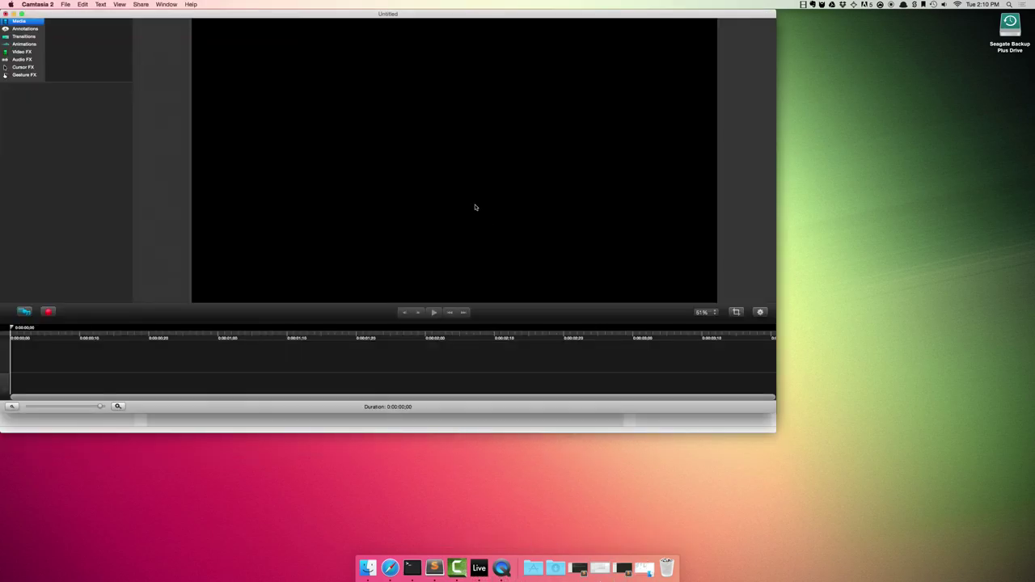
Step: Start a full-screen recording of the iMac display with System Audio turned off
{"action": "left_click", "coordinate": [48, 312]}
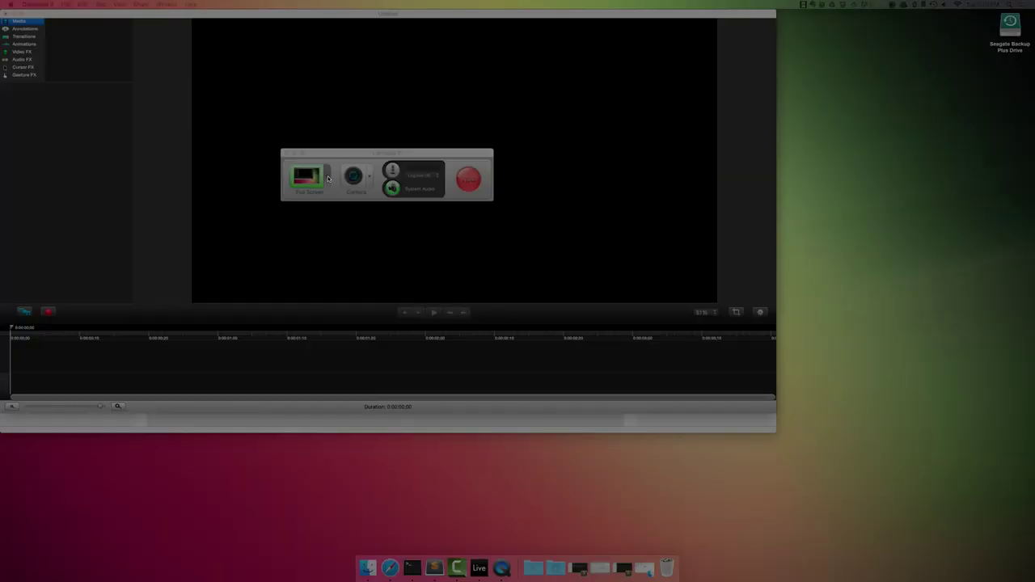
{"action": "left_click", "coordinate": [327, 178]}
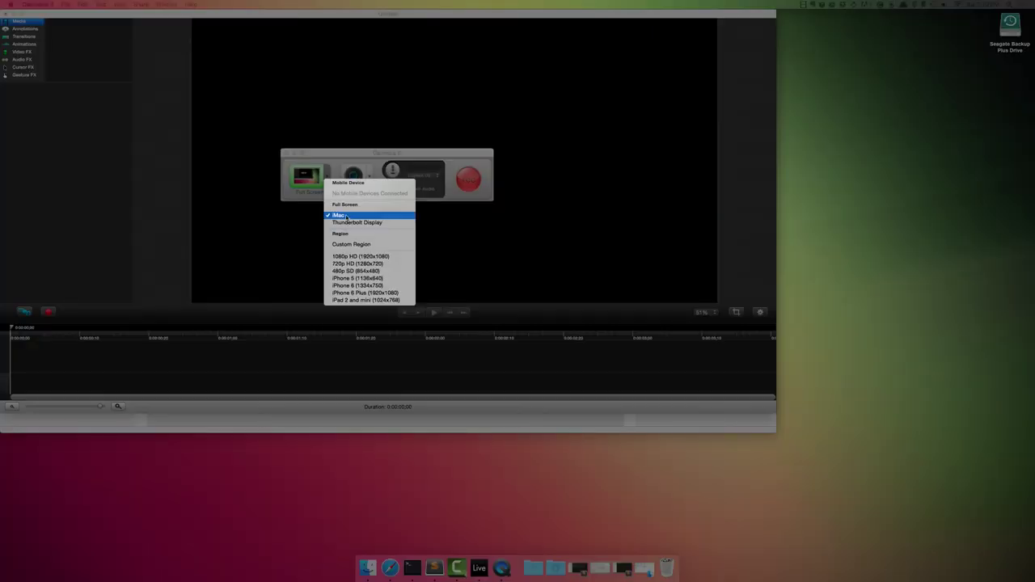
{"action": "left_click", "coordinate": [345, 217]}
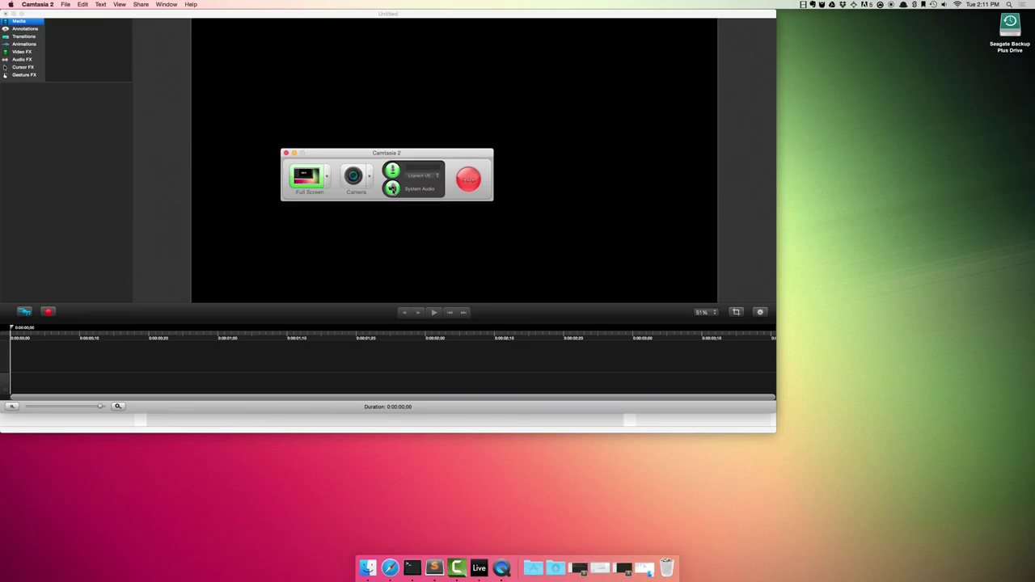
{"action": "left_click", "coordinate": [392, 189]}
{"action": "left_click", "coordinate": [468, 179]}
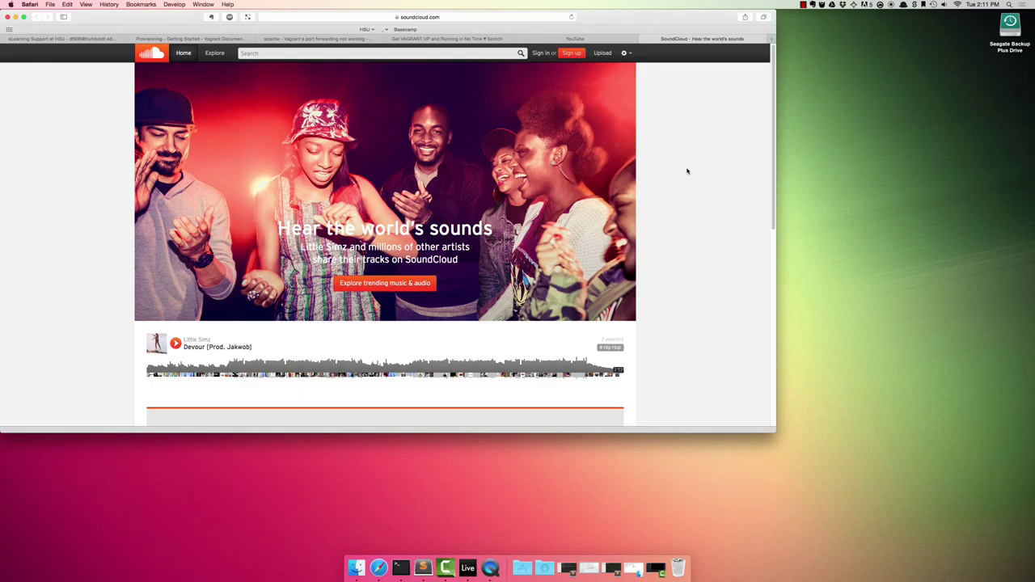
Step: Scroll down SoundCloud and open the SoundCloud on Mobile page via Learn more while recording
{"action": "scroll", "coordinate": [679, 192], "scroll_direction": "down", "scroll_amount": 5}
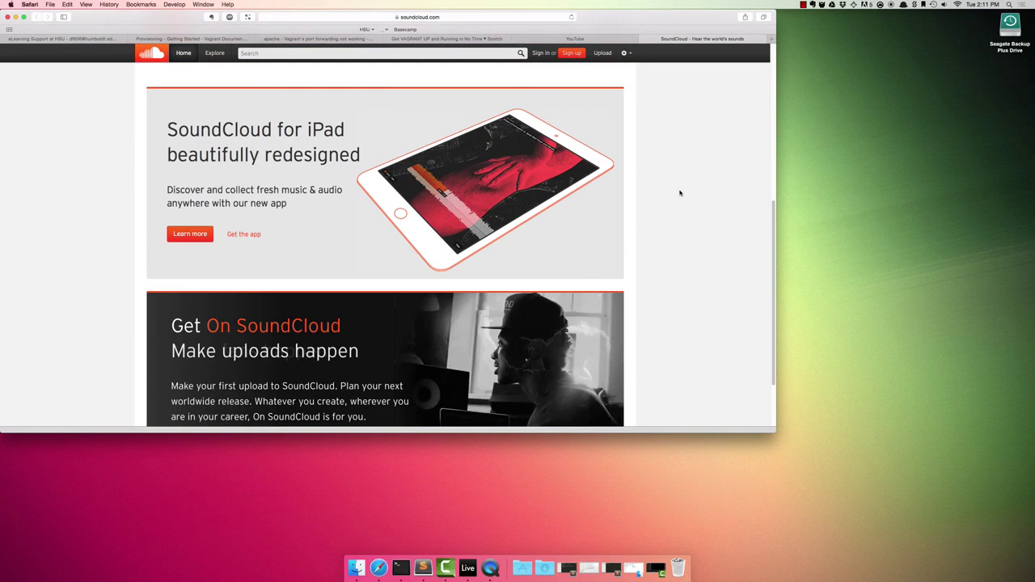
{"action": "left_click", "coordinate": [184, 236]}
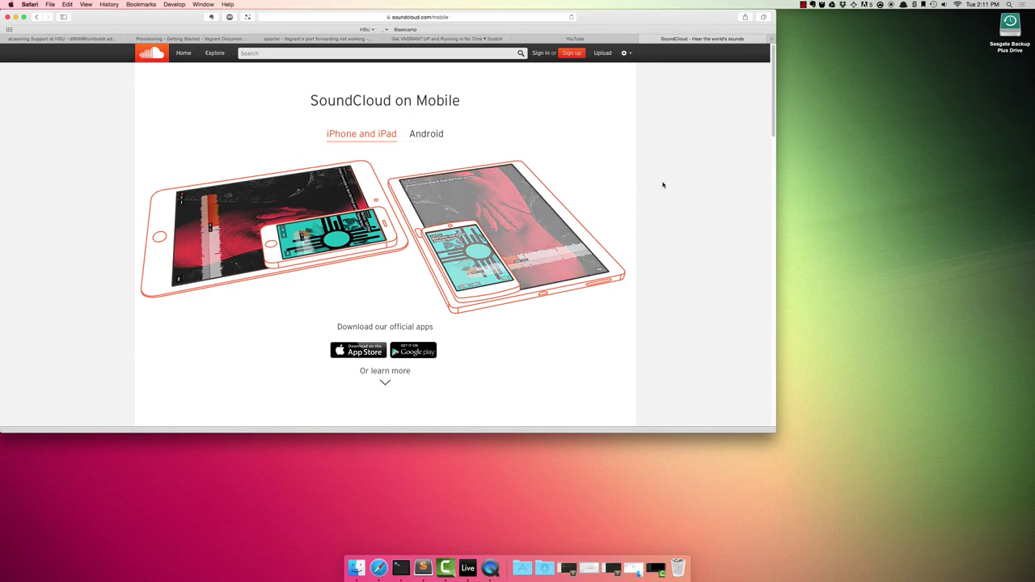
{"action": "left_click", "coordinate": [803, 6]}
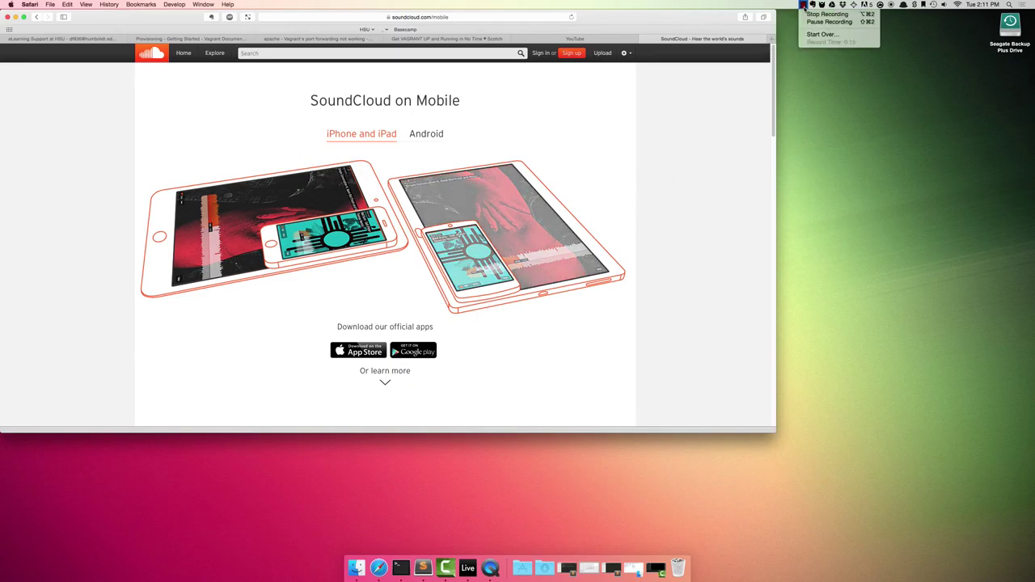
Step: Stop the recording and select clip Rec 02-3-15 4 on the timeline and in media
{"action": "left_click", "coordinate": [853, 16]}
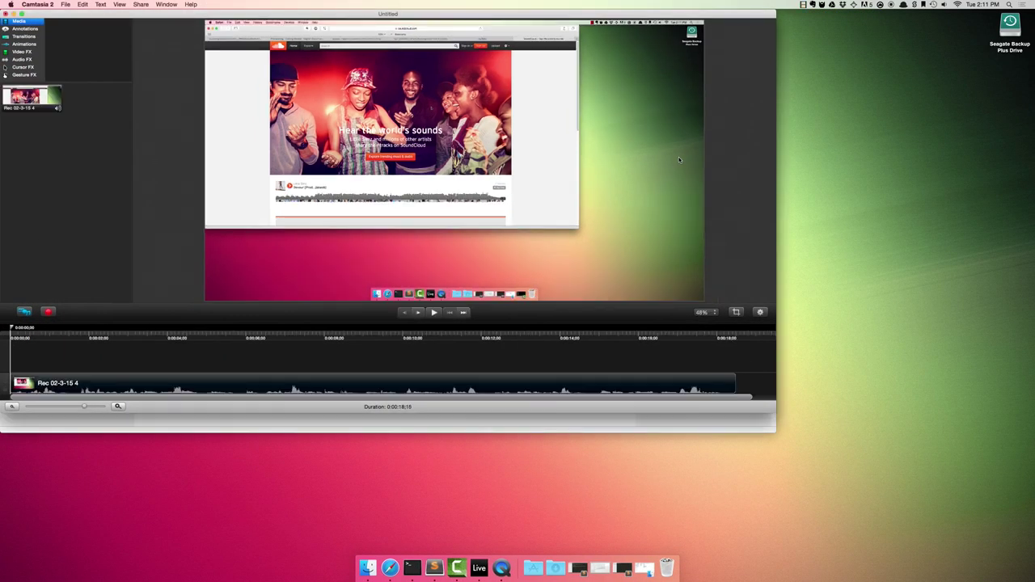
{"action": "left_click", "coordinate": [607, 138]}
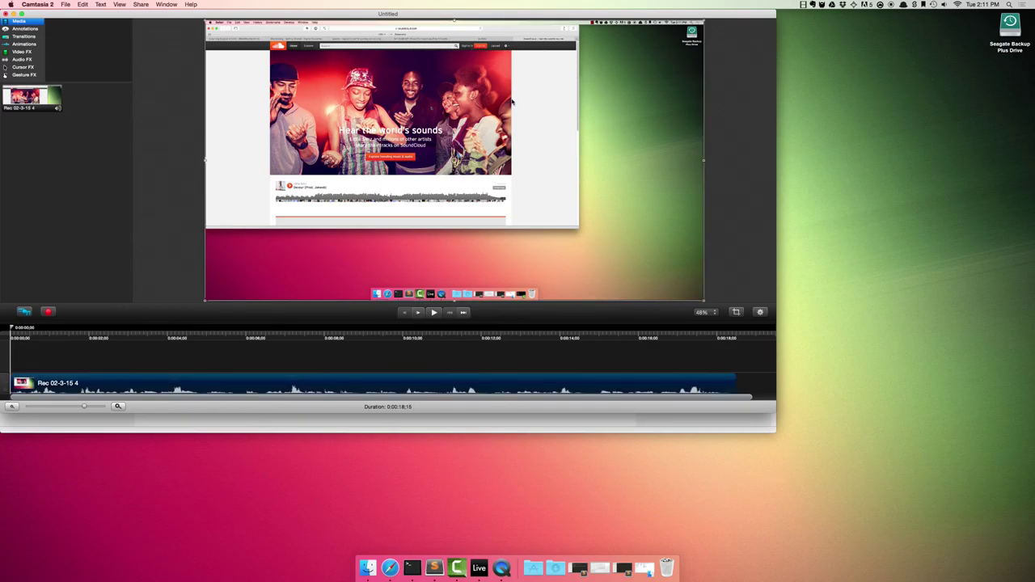
{"action": "left_click", "coordinate": [57, 100]}
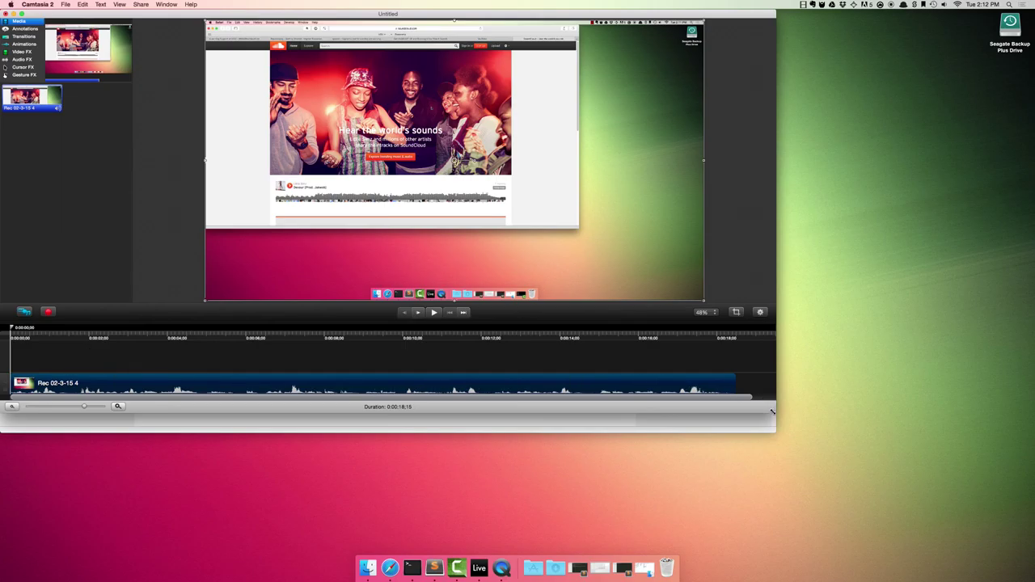
Step: Make the editor window taller and move the playhead to about 0:00:00;25
{"action": "left_click_drag", "start_coordinate": [773, 428], "coordinate": [773, 430]}
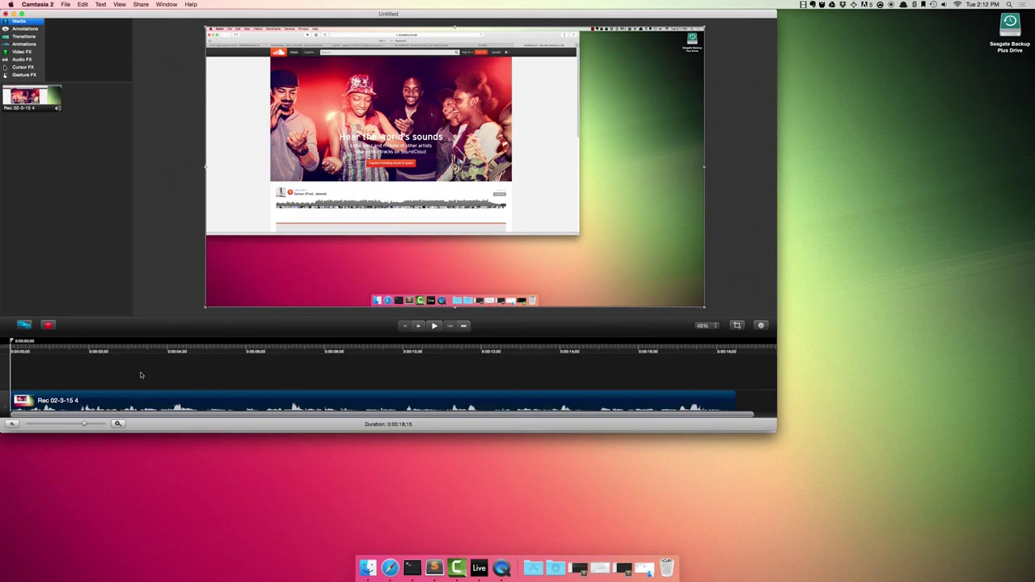
{"action": "left_click", "coordinate": [15, 343]}
{"action": "left_click_drag", "start_coordinate": [14, 343], "coordinate": [79, 341]}
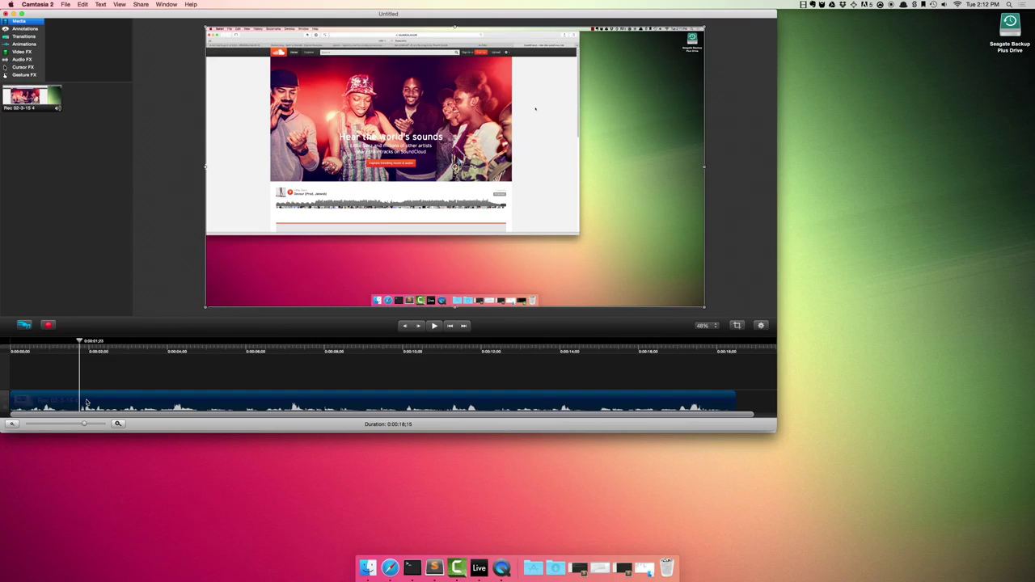
Step: Split the clip at 0:00:00;25, delete the opening part, and slide the rest to the start
{"action": "right_click", "coordinate": [87, 402]}
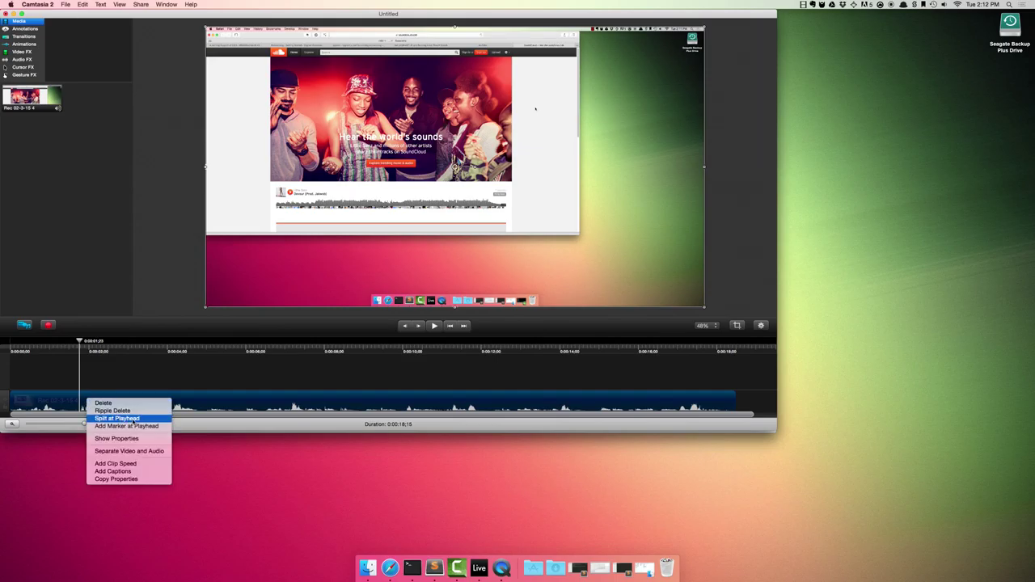
{"action": "left_click", "coordinate": [121, 418]}
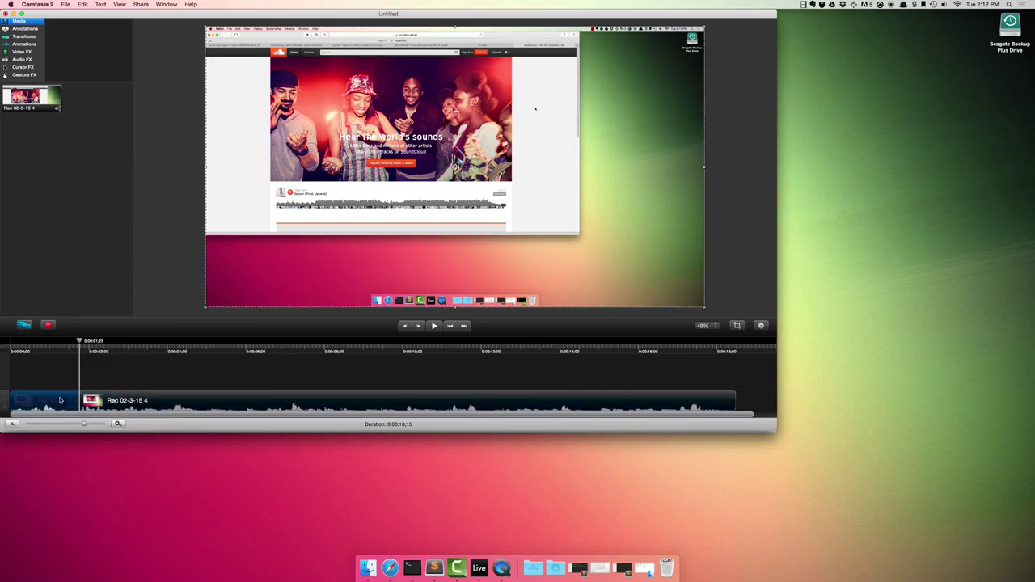
{"action": "left_click", "coordinate": [98, 401]}
{"action": "left_click", "coordinate": [63, 402]}
{"action": "key", "text": "Delete"}
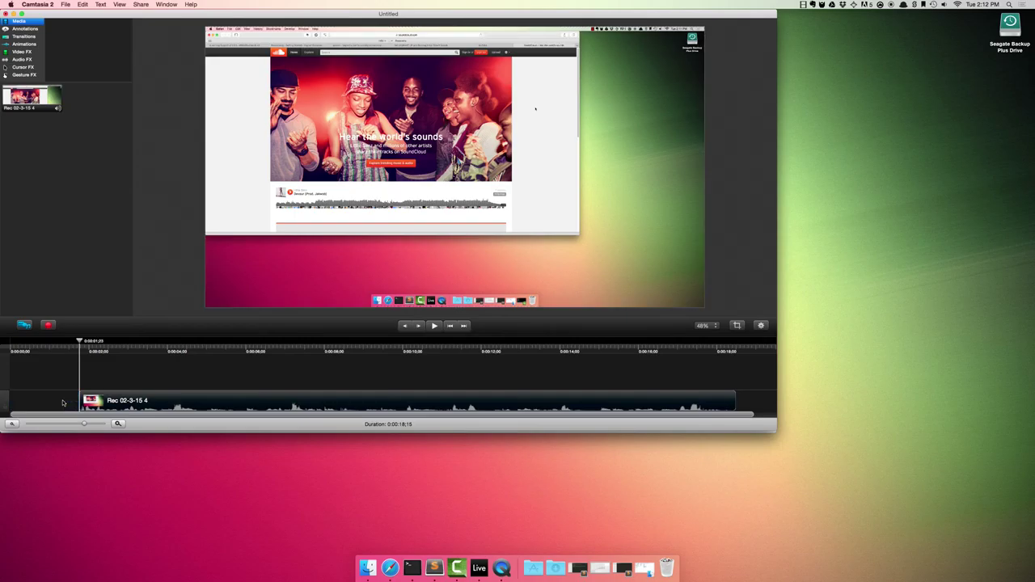
{"action": "left_click_drag", "start_coordinate": [96, 401], "coordinate": [81, 404]}
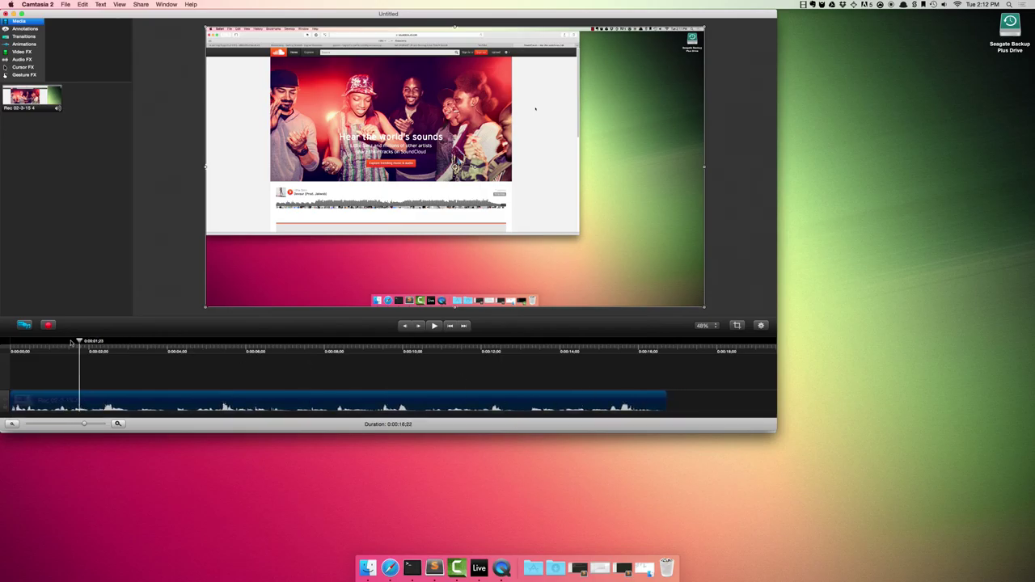
Step: Split the clip near 0:00:15;26 and delete the short tail
{"action": "left_click_drag", "start_coordinate": [79, 343], "coordinate": [633, 345]}
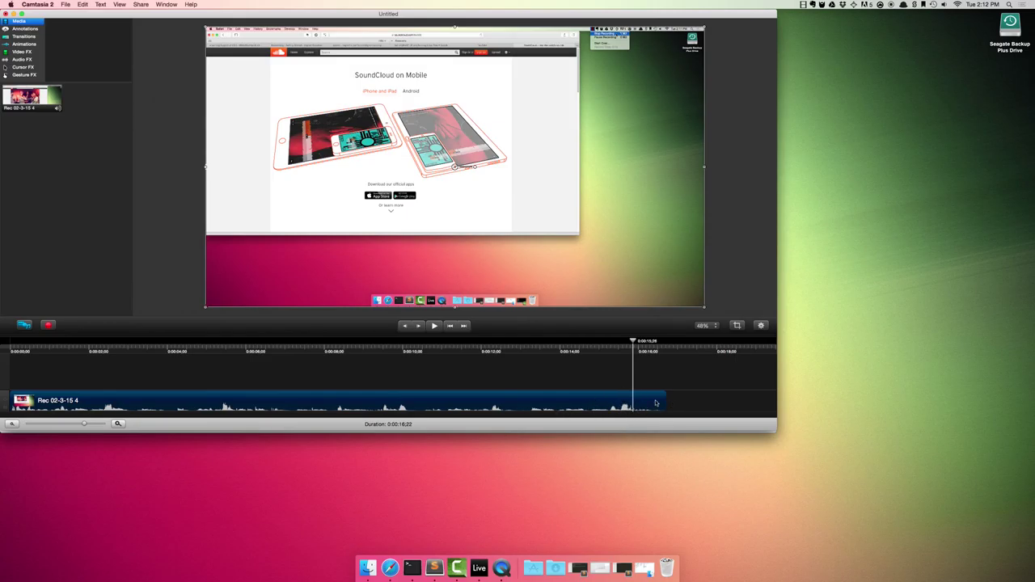
{"action": "right_click", "coordinate": [643, 404]}
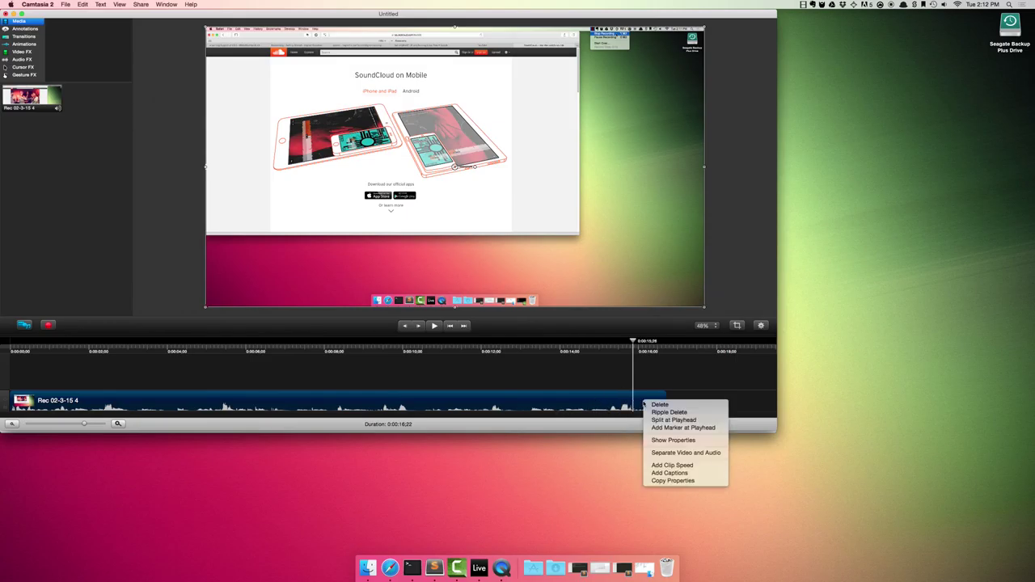
{"action": "left_click", "coordinate": [679, 421]}
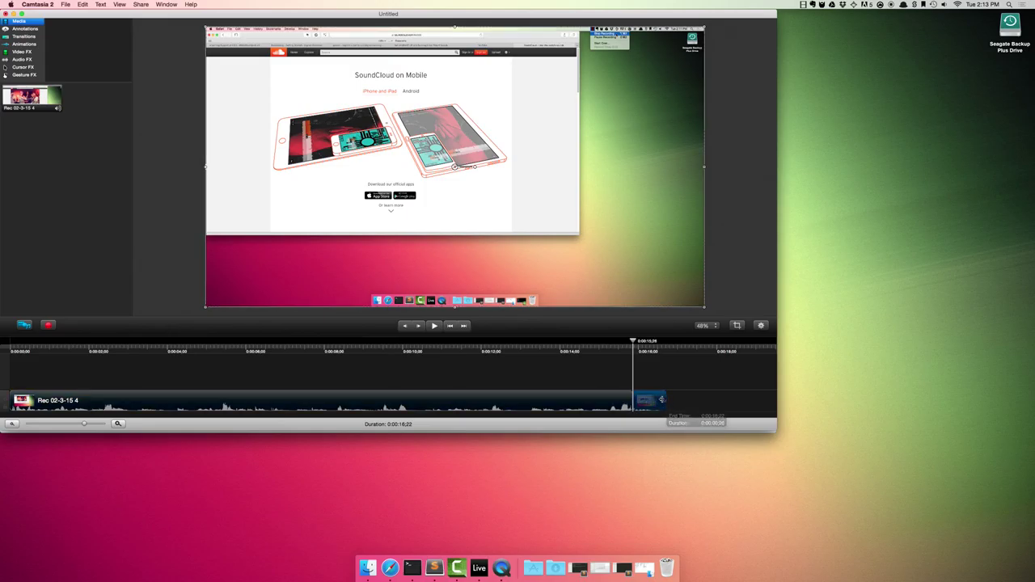
{"action": "left_click", "coordinate": [659, 400]}
{"action": "key", "text": "Delete"}
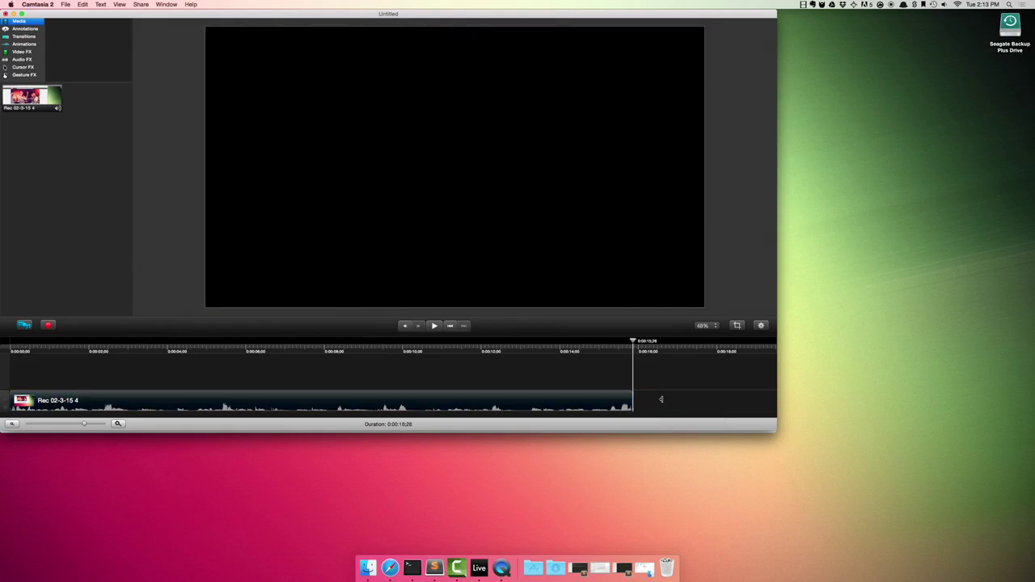
Step: Preview the trimmed clip, jumping to about 0:00:11 and pausing near 0:00:12
{"action": "left_click", "coordinate": [566, 401]}
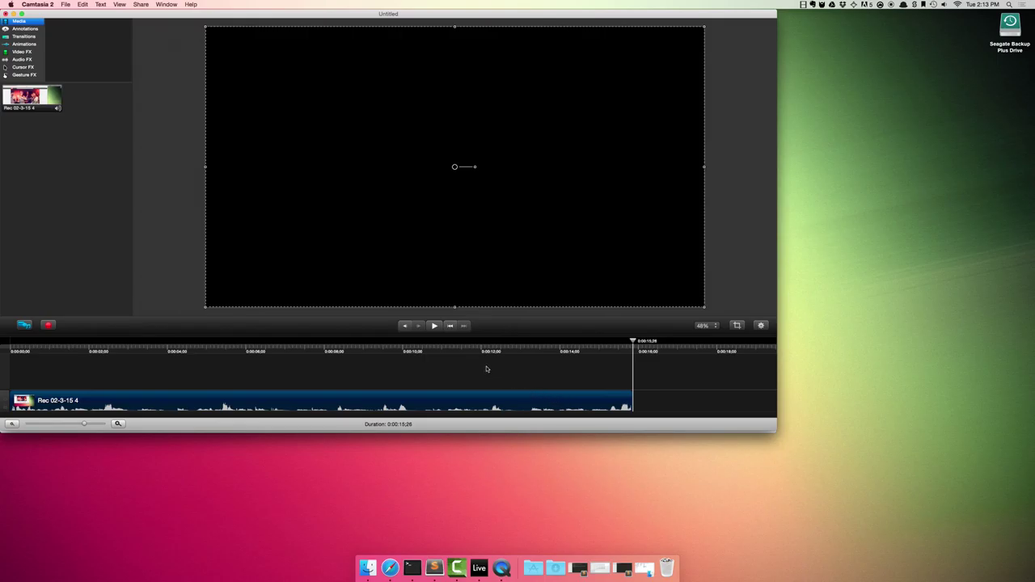
{"action": "left_click", "coordinate": [450, 326]}
{"action": "left_click", "coordinate": [439, 329]}
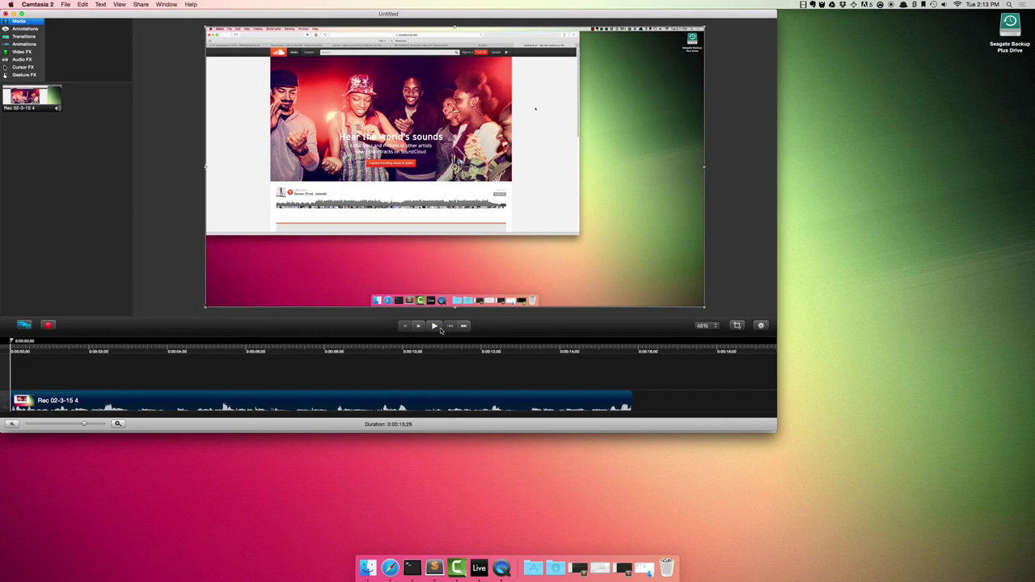
{"action": "left_click", "coordinate": [437, 328]}
{"action": "left_click", "coordinate": [437, 328]}
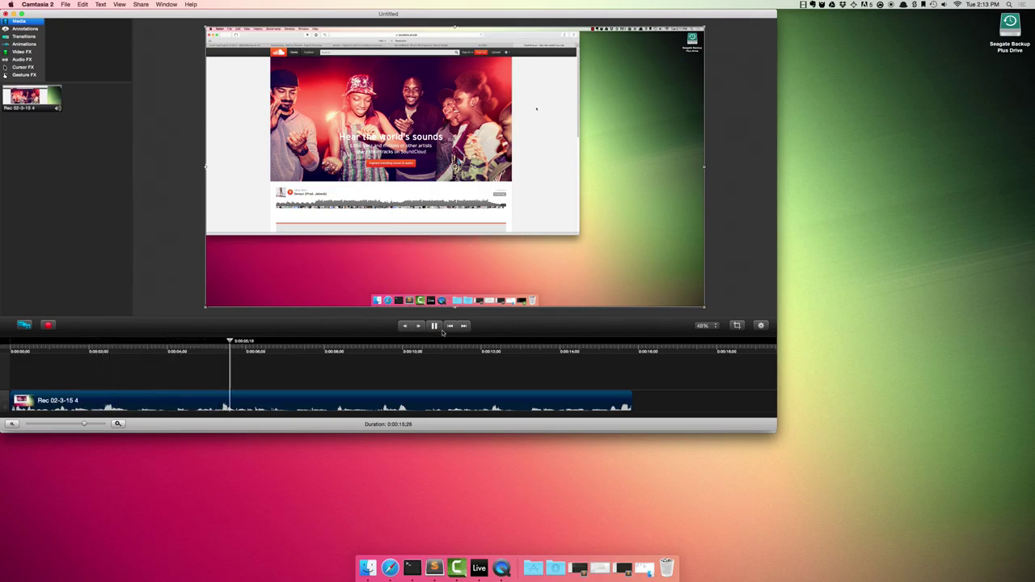
{"action": "left_click", "coordinate": [454, 349]}
{"action": "left_click", "coordinate": [435, 326]}
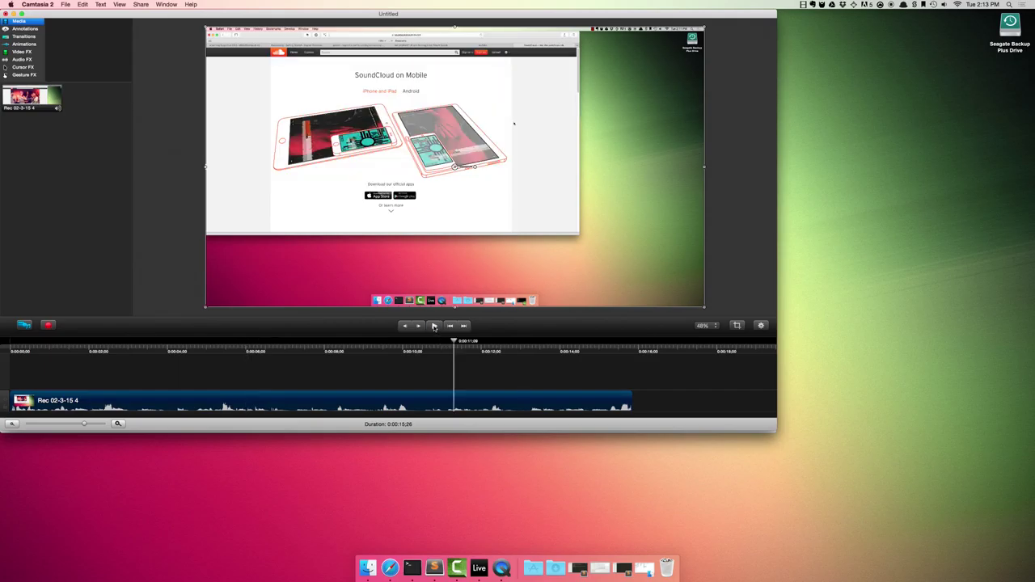
{"action": "left_click", "coordinate": [434, 326]}
{"action": "left_click", "coordinate": [434, 326]}
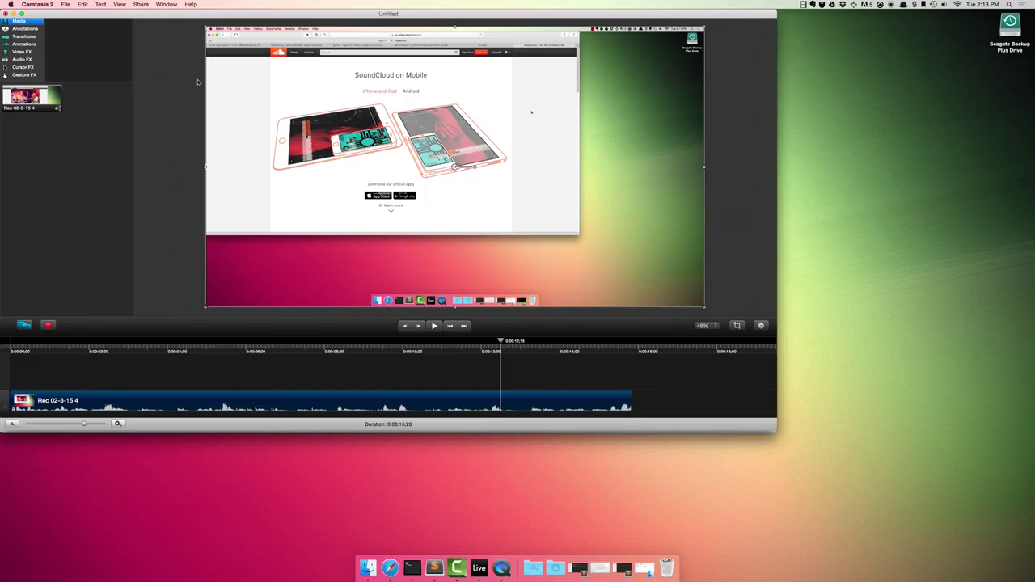
Step: Choose Share > YouTube and sign out of the current YouTube account
{"action": "left_click", "coordinate": [142, 4]}
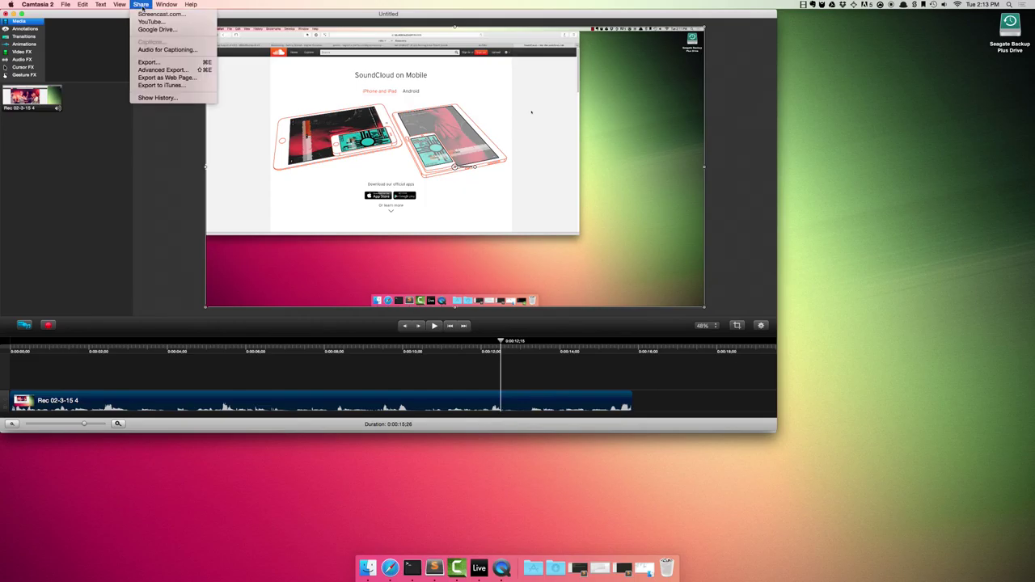
{"action": "left_click", "coordinate": [171, 24]}
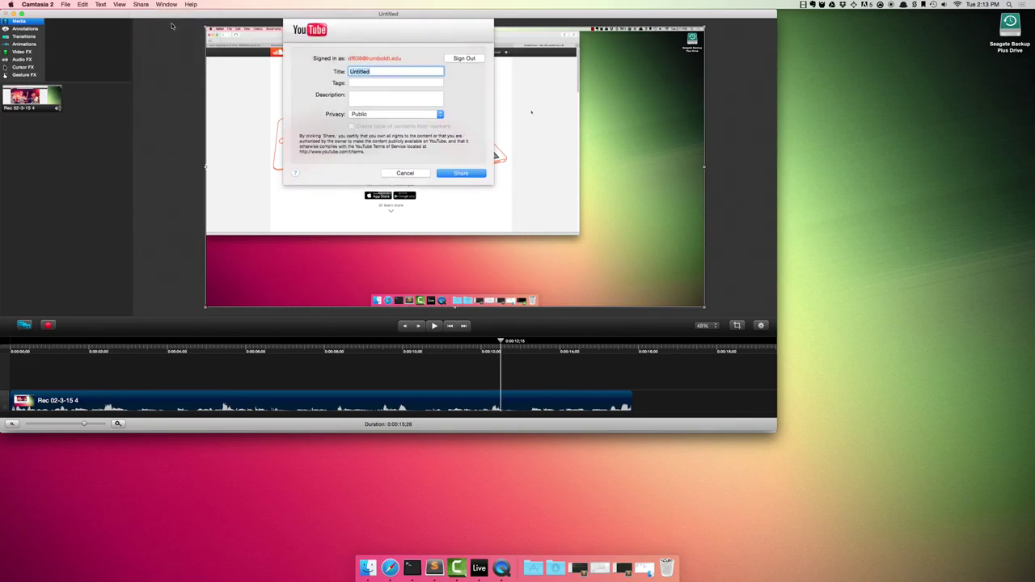
{"action": "left_click", "coordinate": [453, 61]}
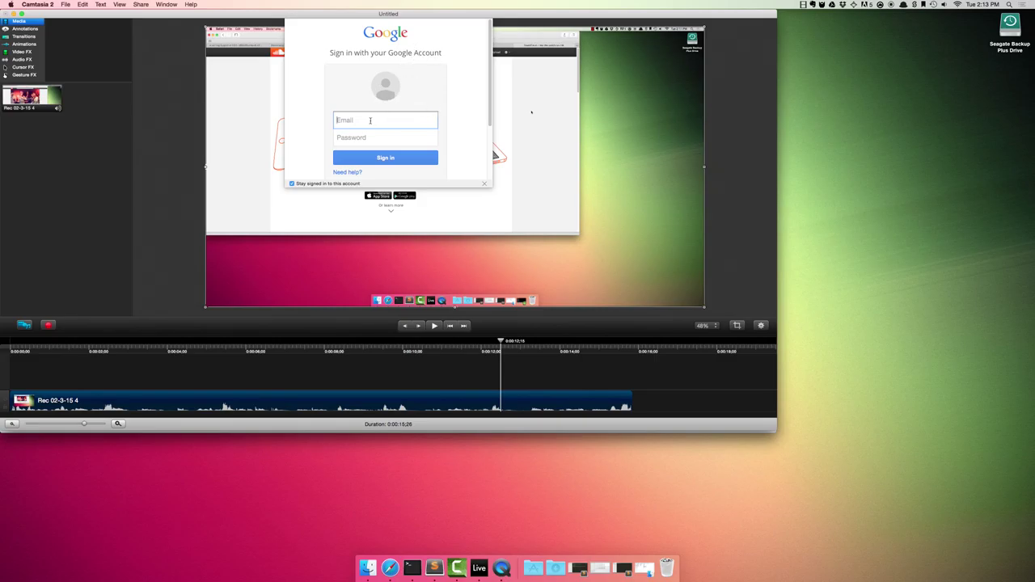
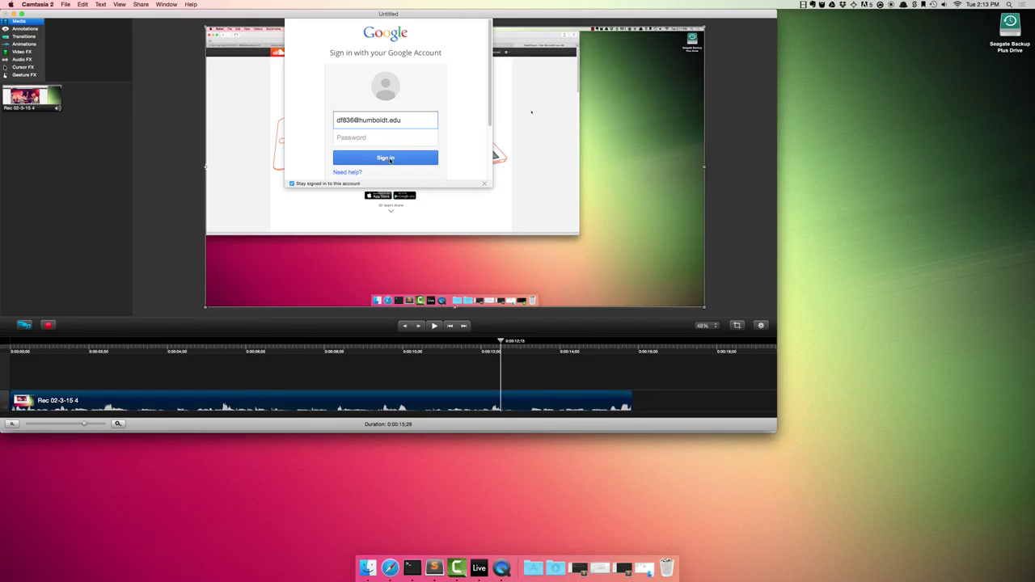
Step: Sign in with the university Google account e-mail, username and password, then grant YouTube access
{"action": "left_click", "coordinate": [389, 159]}
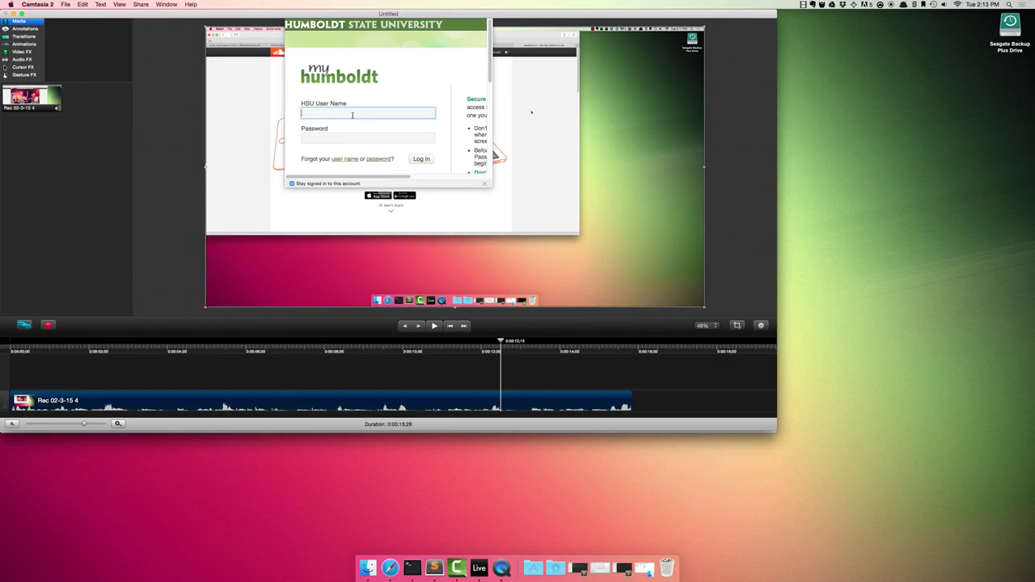
{"action": "key", "text": "Tab"}
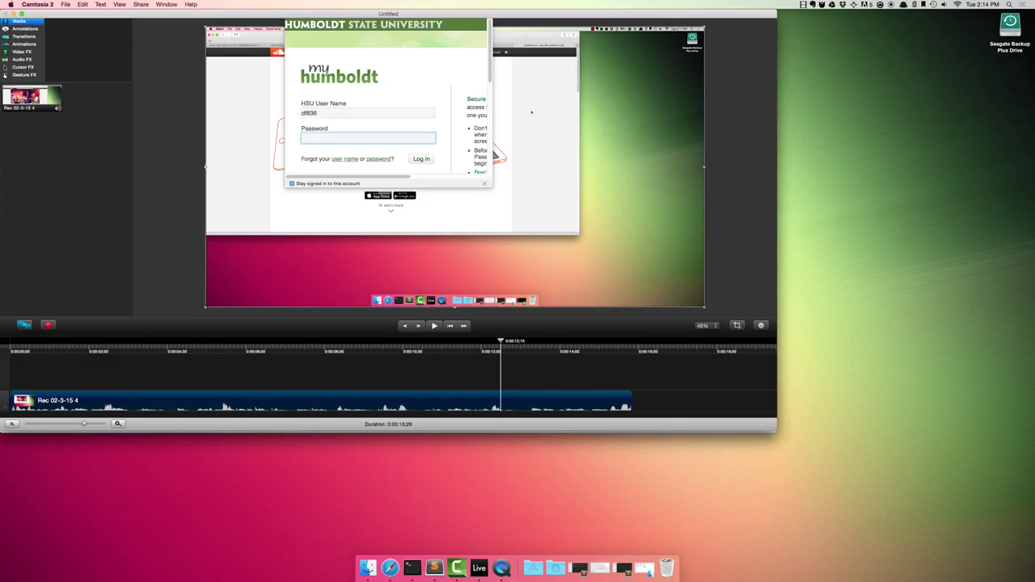
{"action": "type", "text": "••••••••••"}
{"action": "left_click", "coordinate": [420, 161]}
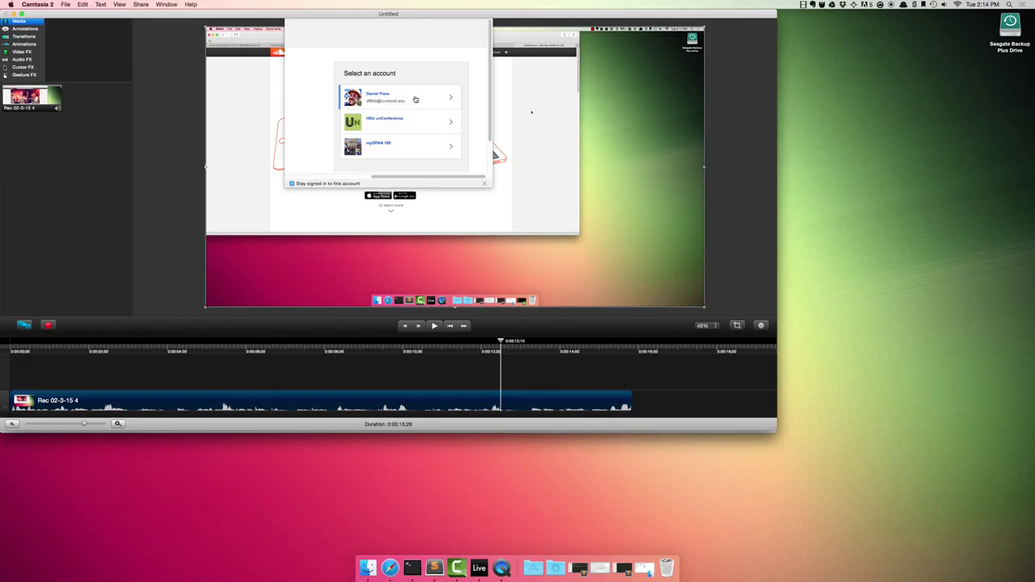
{"action": "left_click", "coordinate": [411, 100]}
{"action": "scroll", "coordinate": [414, 106], "scroll_direction": "down", "scroll_amount": 5}
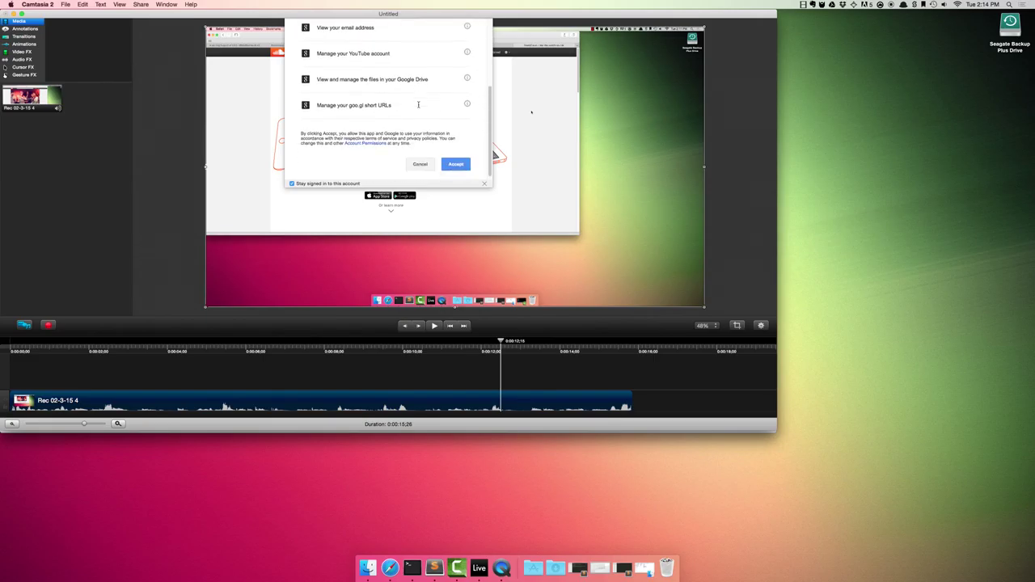
{"action": "left_click", "coordinate": [456, 161]}
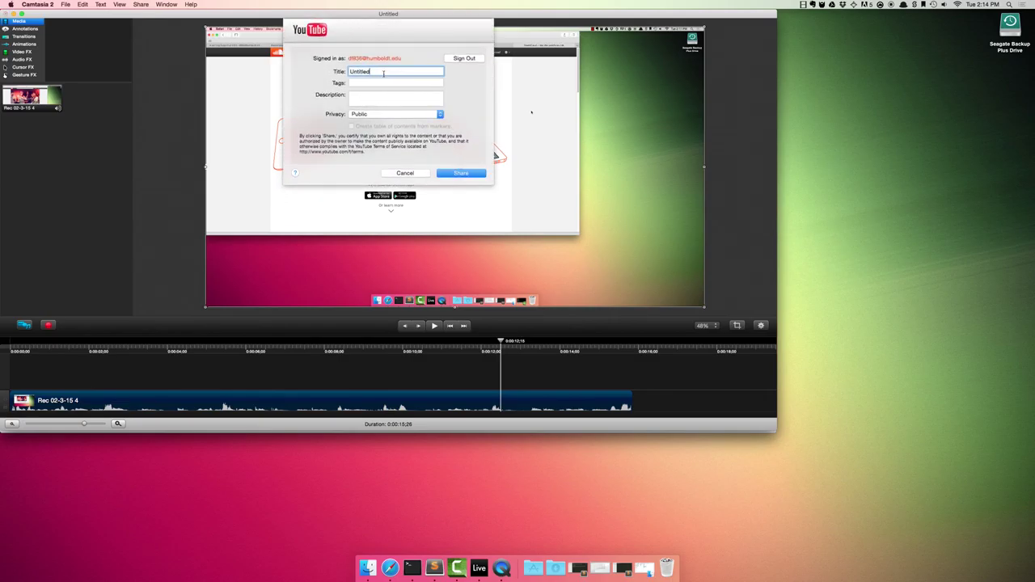
Step: Change the video title from Untitled to 'Example Camtasia'
{"action": "double_click", "coordinate": [384, 73]}
{"action": "type", "text": "Example Camtasia"}
{"action": "key", "text": "Tab"}
{"action": "left_click", "coordinate": [363, 97]}
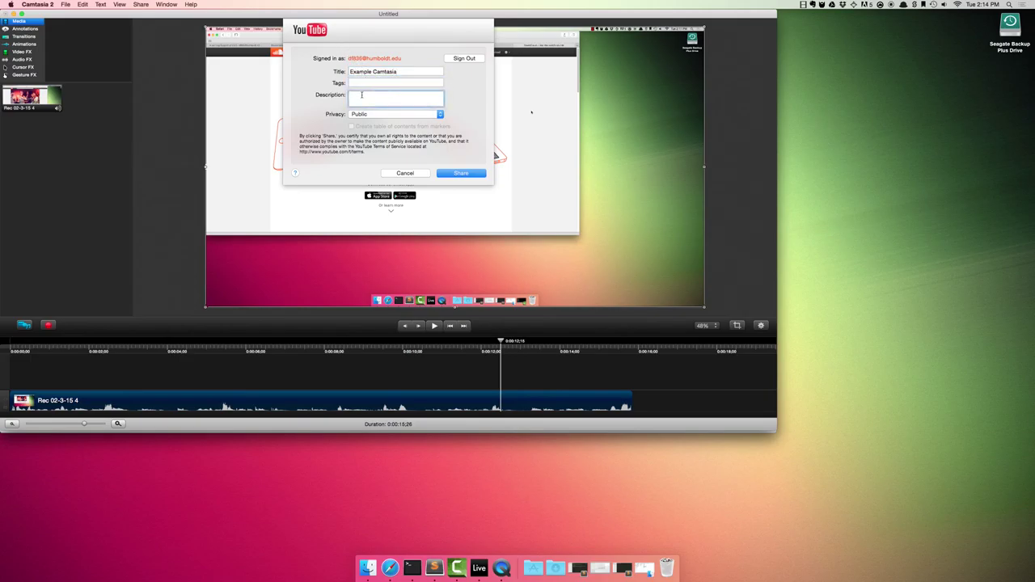
Step: Set the privacy to Unlisted and start the YouTube upload
{"action": "left_click", "coordinate": [422, 117]}
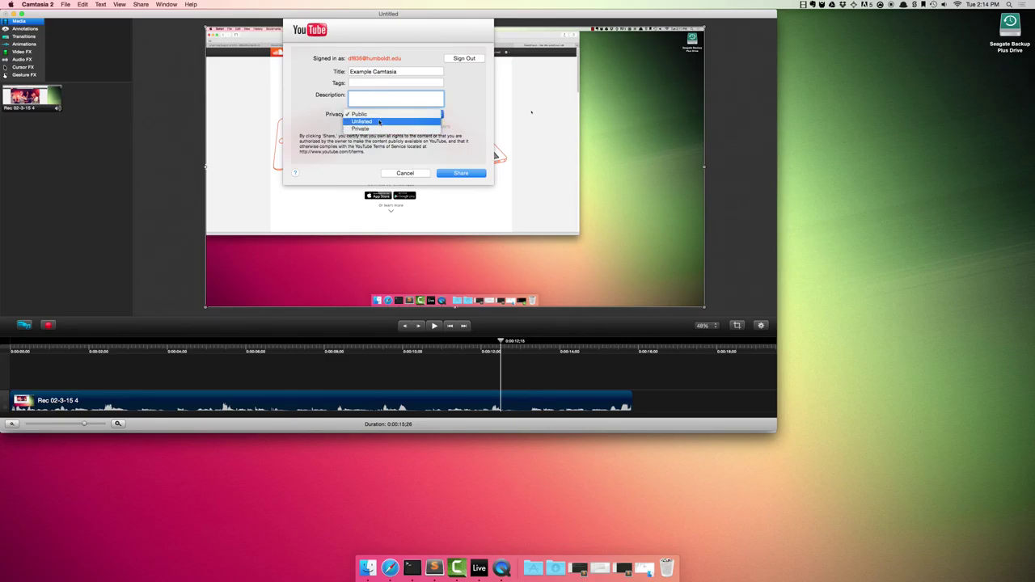
{"action": "left_click", "coordinate": [378, 116]}
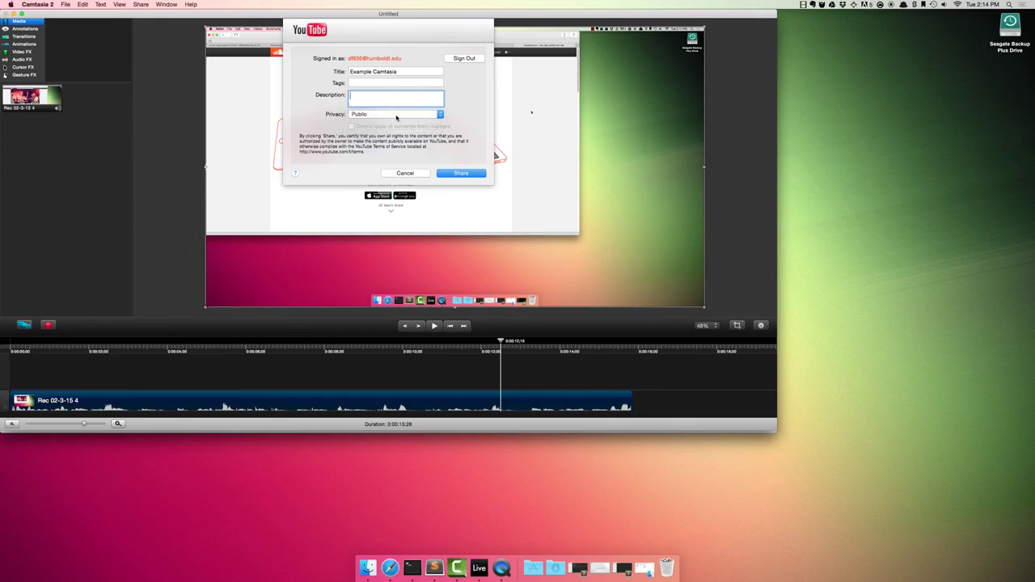
{"action": "left_click", "coordinate": [396, 118]}
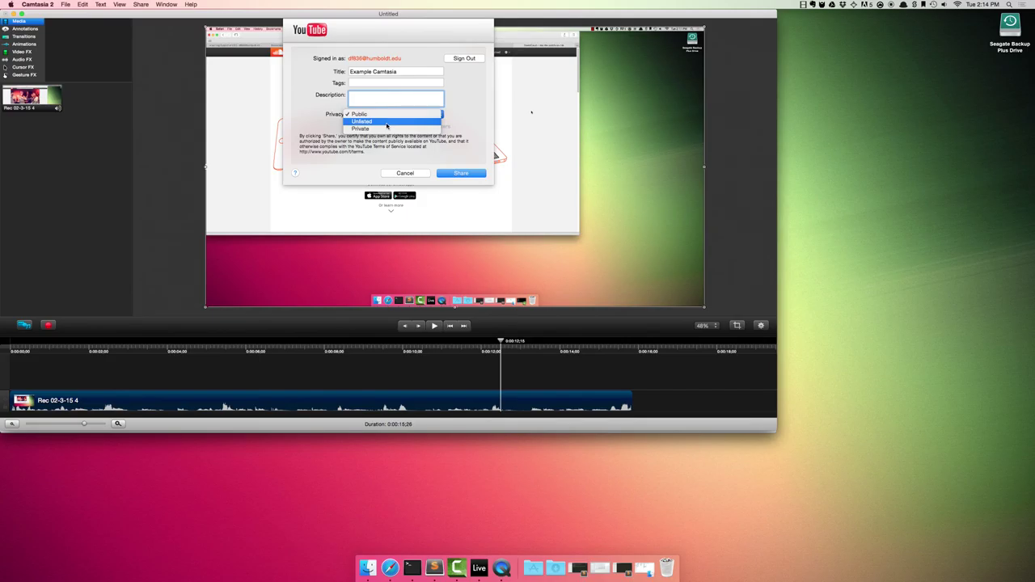
{"action": "left_click", "coordinate": [387, 123]}
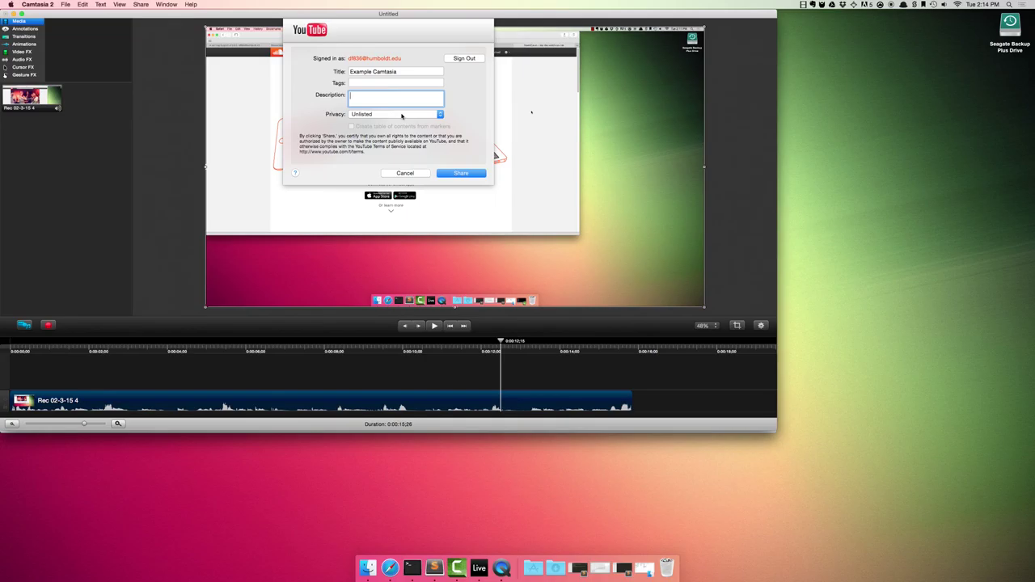
{"action": "left_click", "coordinate": [401, 116]}
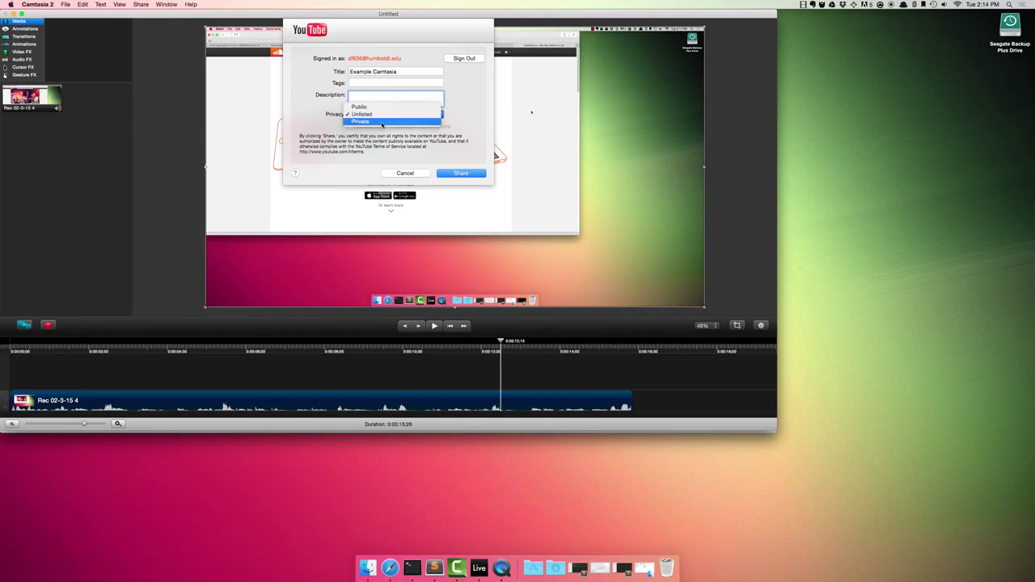
{"action": "left_click", "coordinate": [380, 114]}
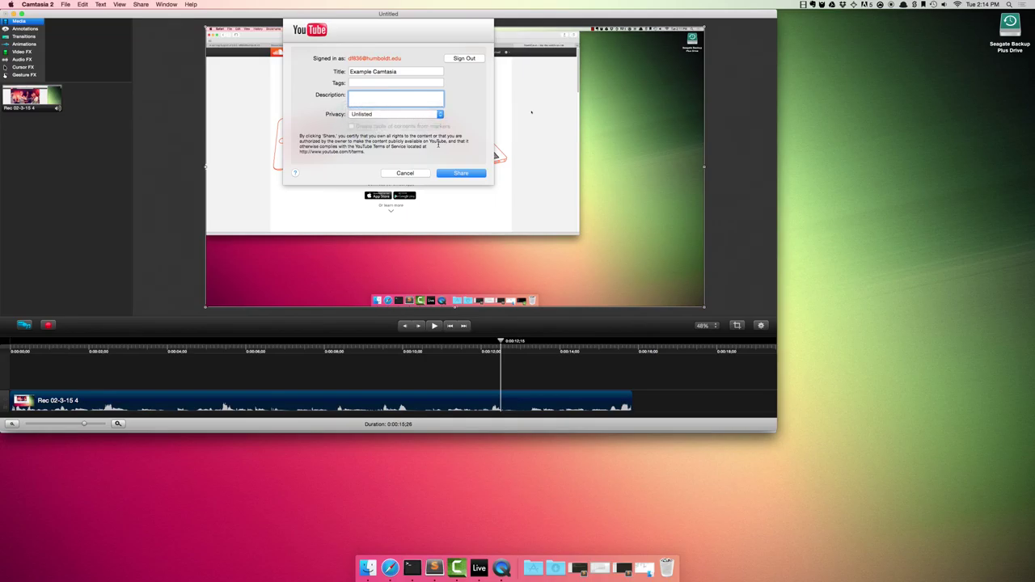
{"action": "left_click", "coordinate": [473, 173]}
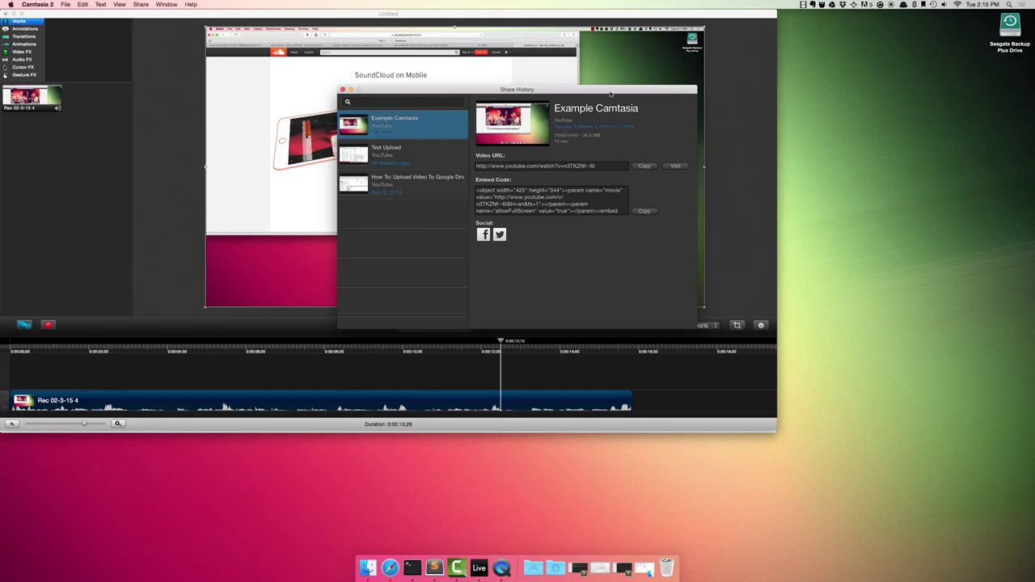
Step: After the upload completes, open the Example Camtasia video's YouTube page from Share History
{"action": "key", "text": "super+w"}
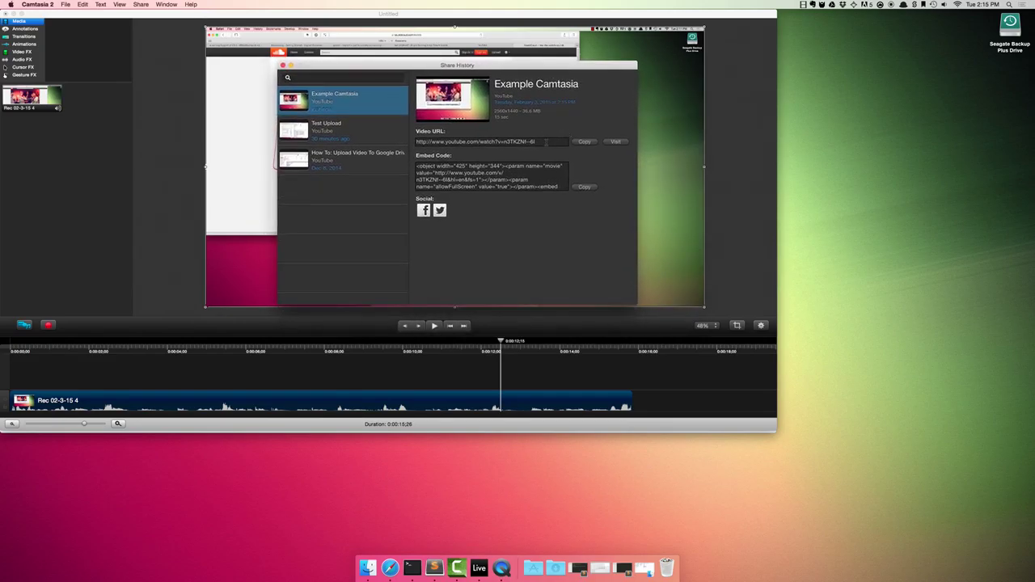
{"action": "left_click", "coordinate": [615, 142]}
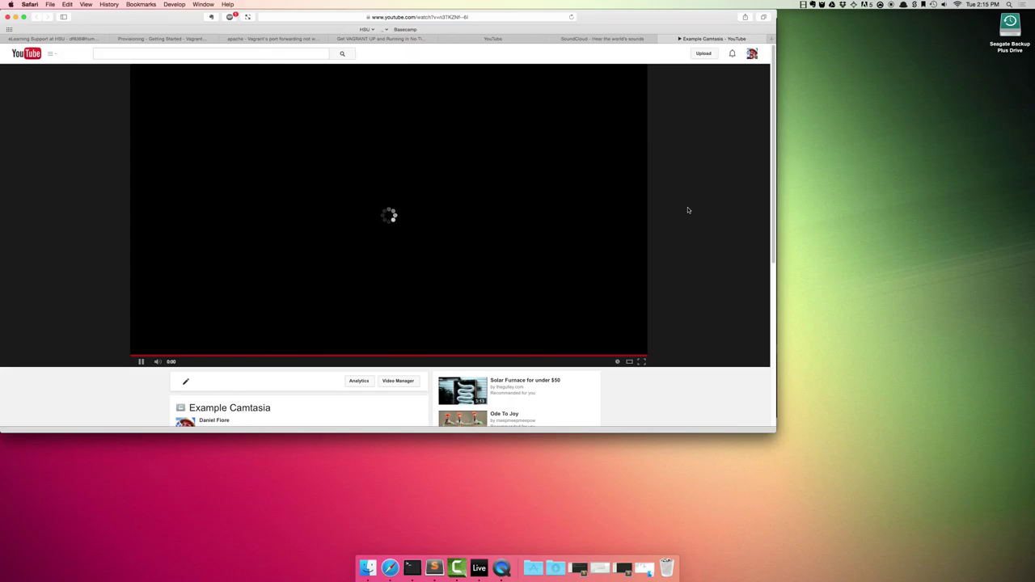
Step: Play the Example Camtasia video in Safari, pause it at 0:07, and select its watch URL
{"action": "key", "text": "super+t"}
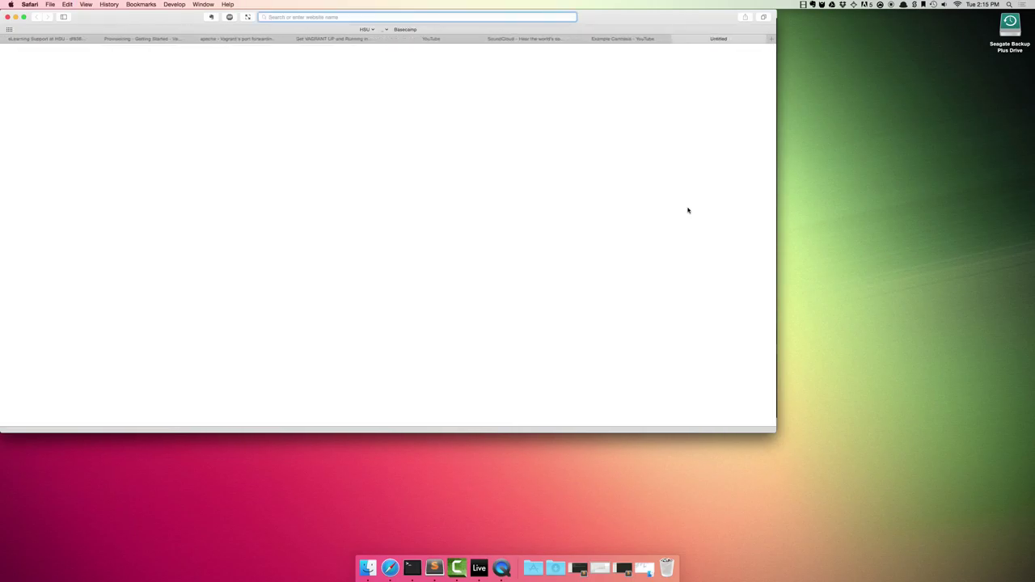
{"action": "key", "text": "super+w"}
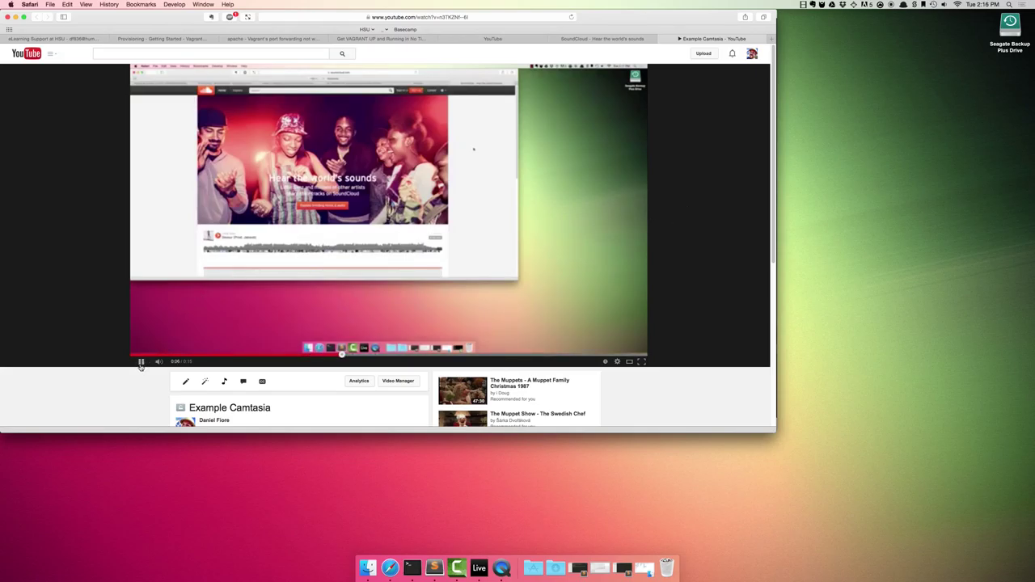
{"action": "key", "text": "space"}
{"action": "left_click", "coordinate": [483, 17]}
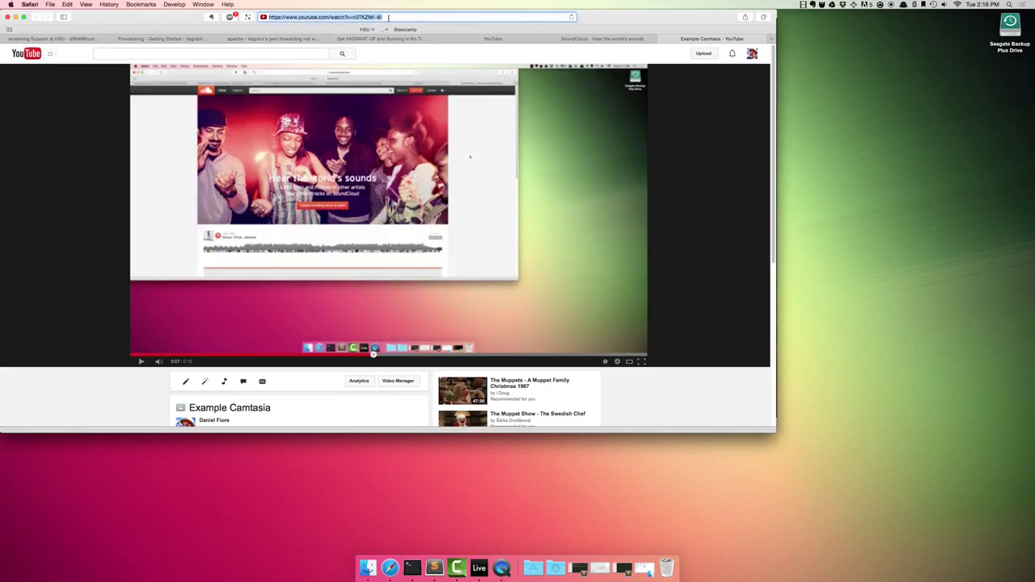